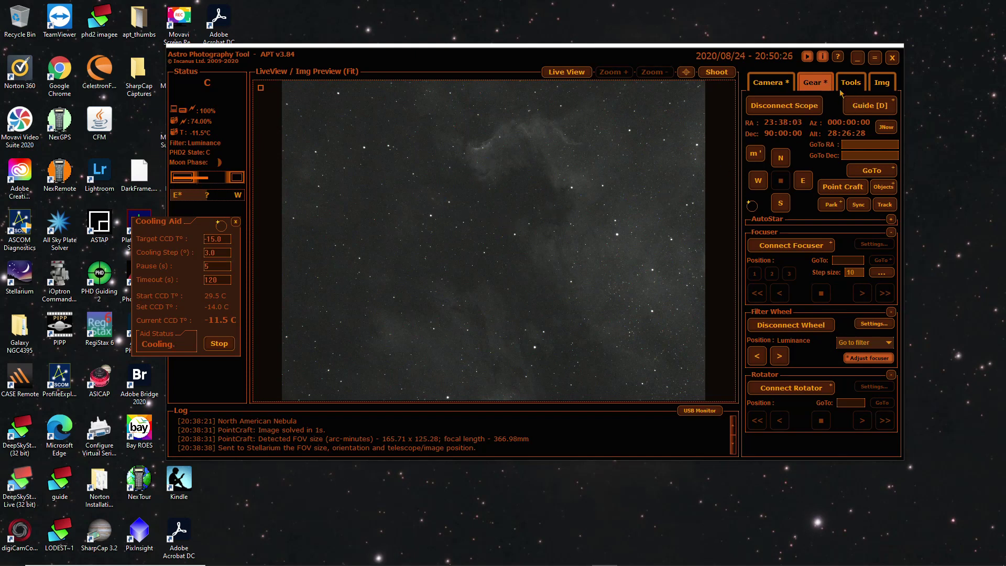
- In Point Craft, load the custom North American Nebula (NGC 7000) coordinates as the current image's approximate position
{"action": "left_click", "coordinate": [844, 187]}
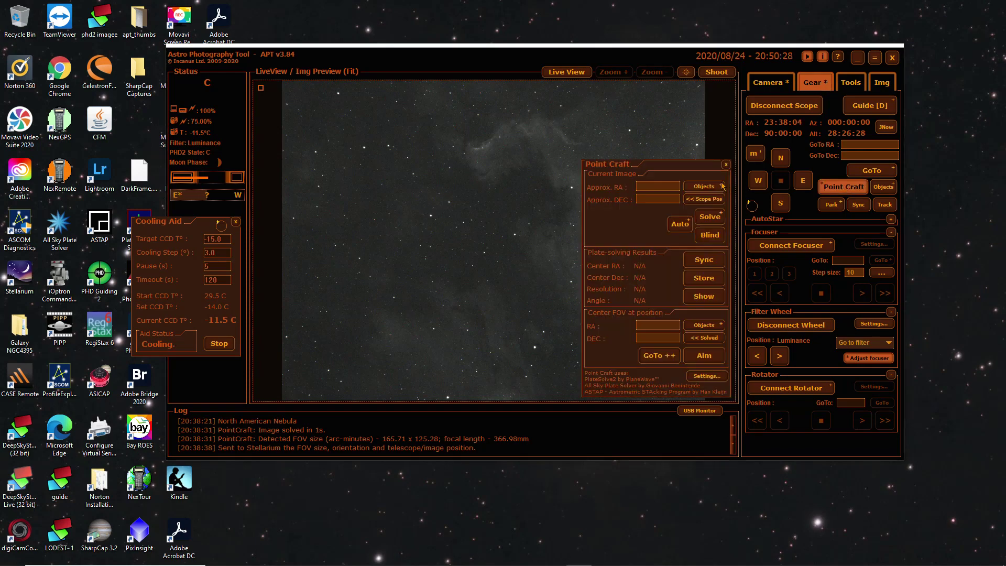
{"action": "left_click_drag", "start_coordinate": [693, 177], "coordinate": [208, 149]}
{"action": "left_click", "coordinate": [220, 159]}
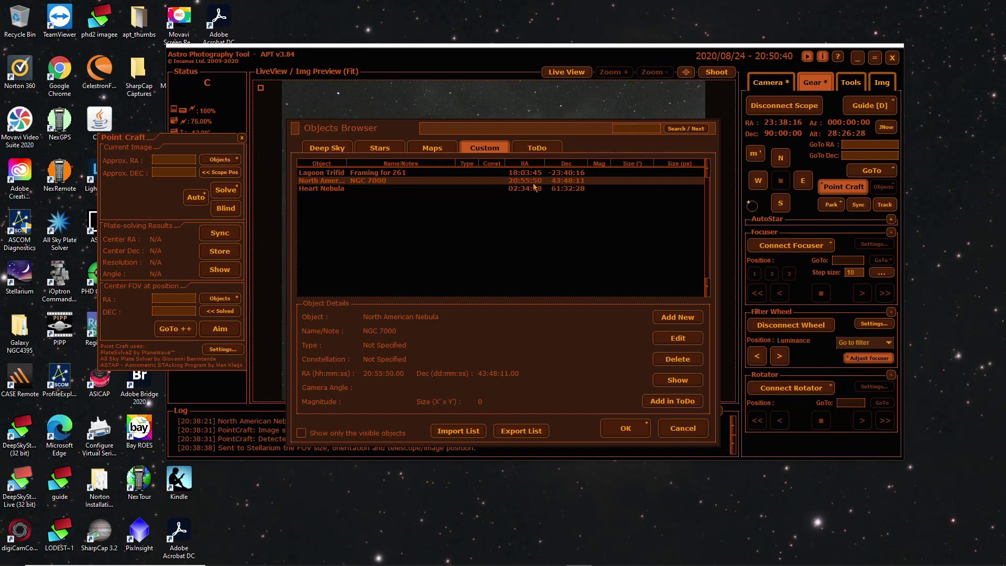
{"action": "left_click_drag", "start_coordinate": [587, 152], "coordinate": [570, 132]}
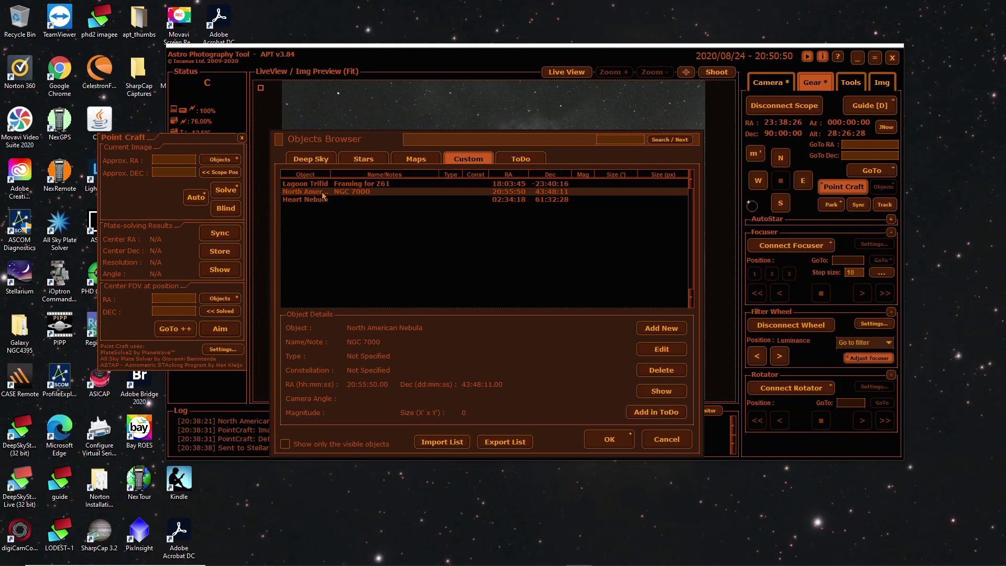
{"action": "left_click", "coordinate": [609, 440]}
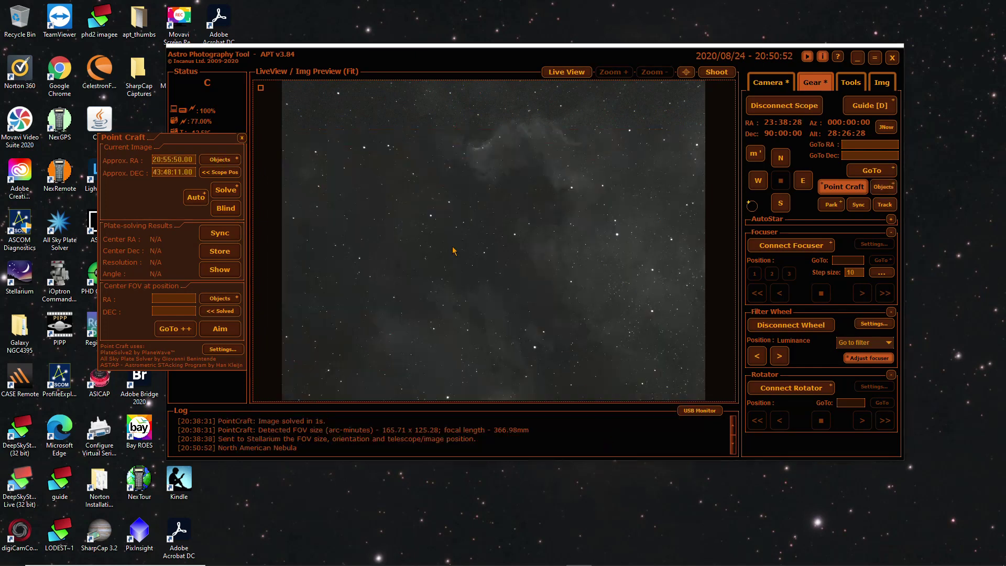
- Plate-solve the previewed nebula image, send its field of view to Stellarium and view the reference framing there
{"action": "left_click", "coordinate": [226, 191]}
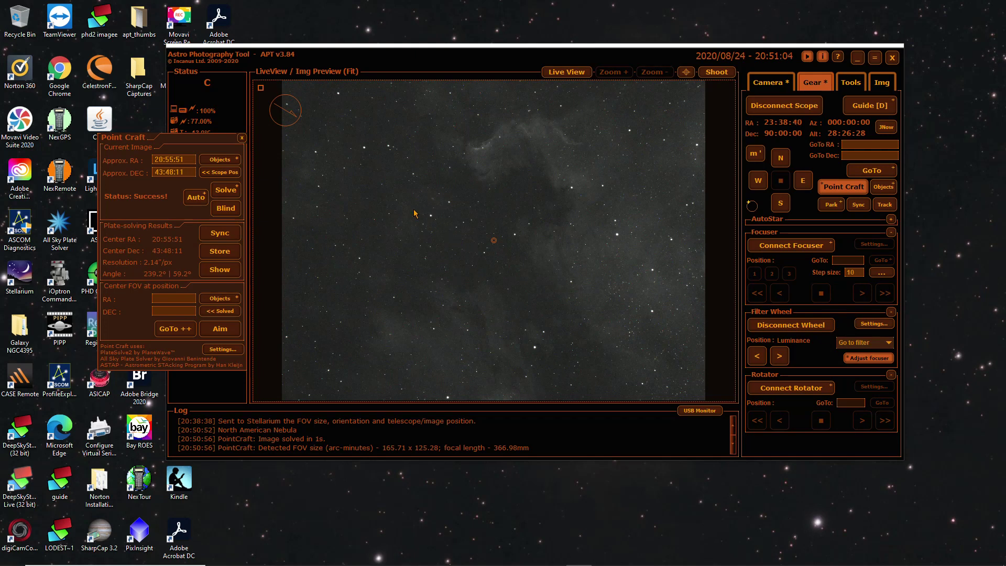
{"action": "left_click", "coordinate": [220, 276]}
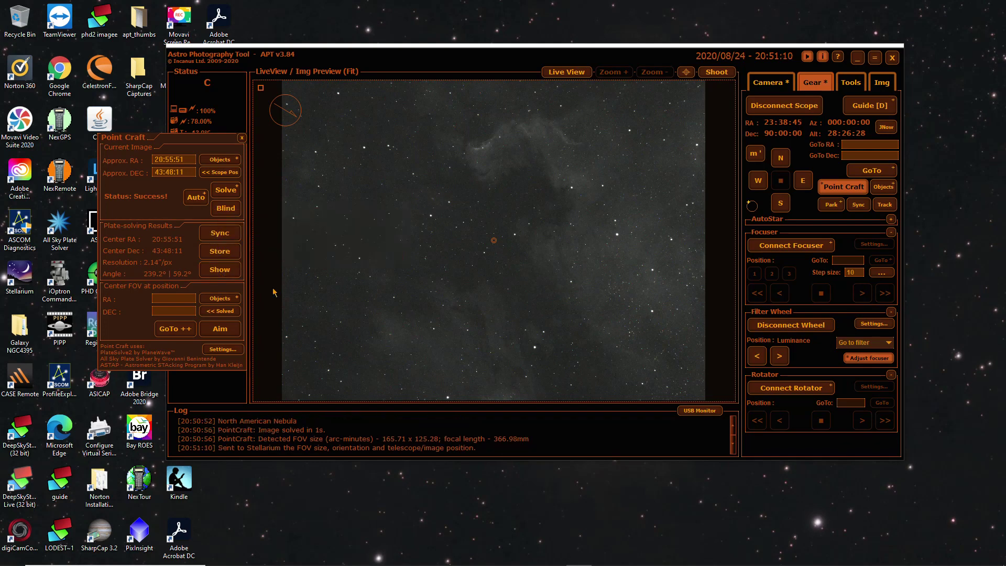
{"action": "mouse_move", "coordinate": [501, 563]}
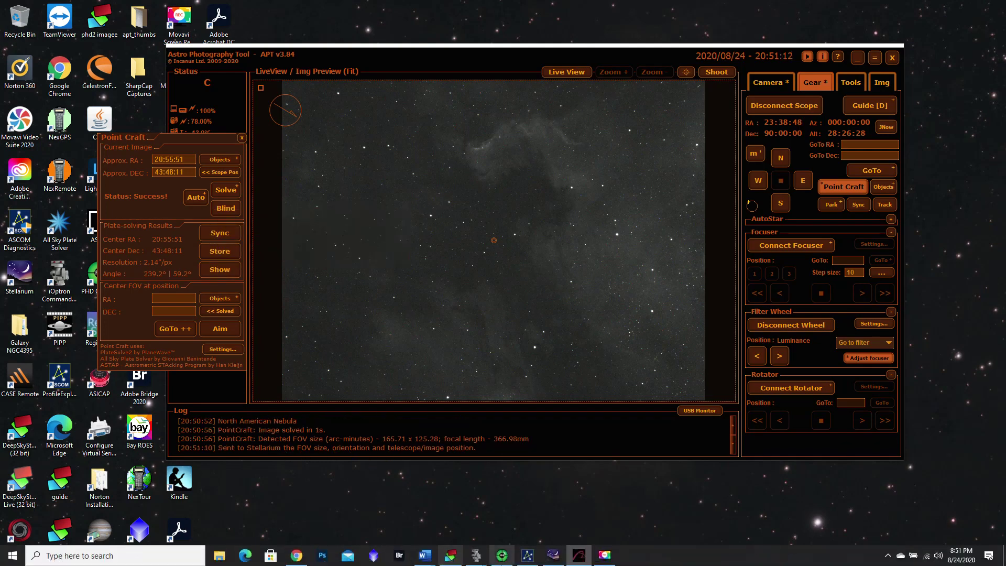
{"action": "left_click", "coordinate": [556, 558]}
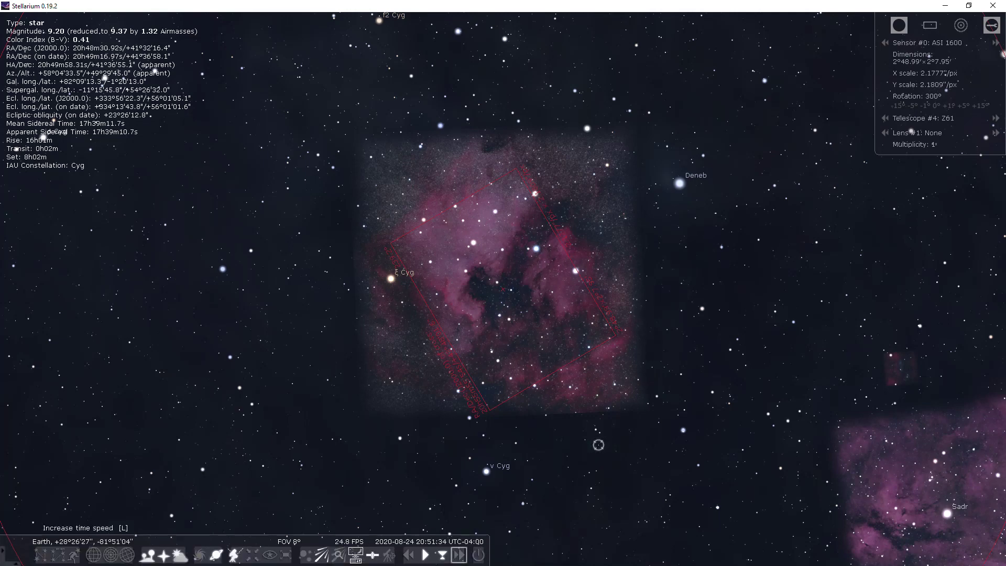
{"action": "left_click", "coordinate": [944, 9]}
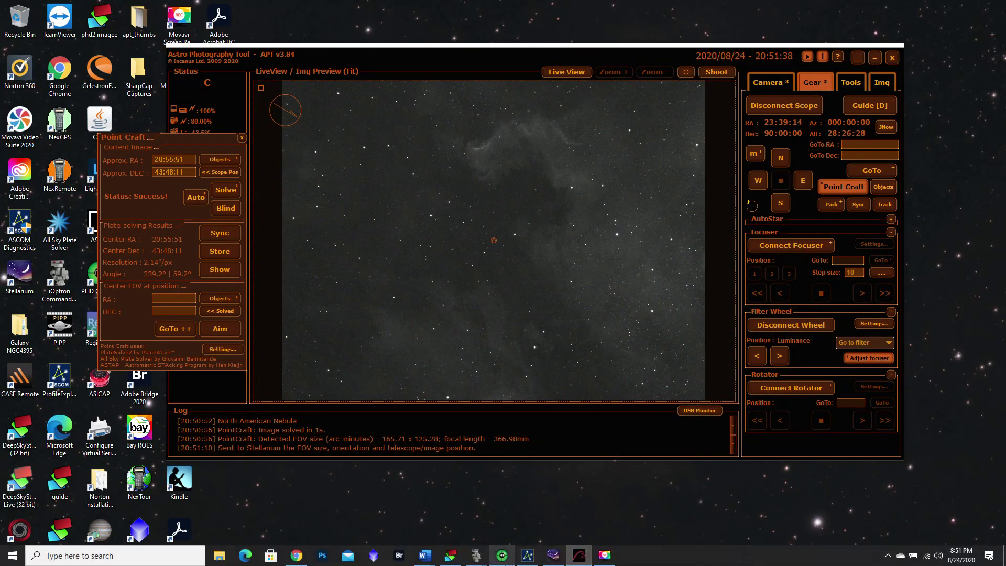
- Switch to Word, place a screenshot of the Stellarium framing in a new document, and minimize the document windows
{"action": "mouse_move", "coordinate": [422, 563]}
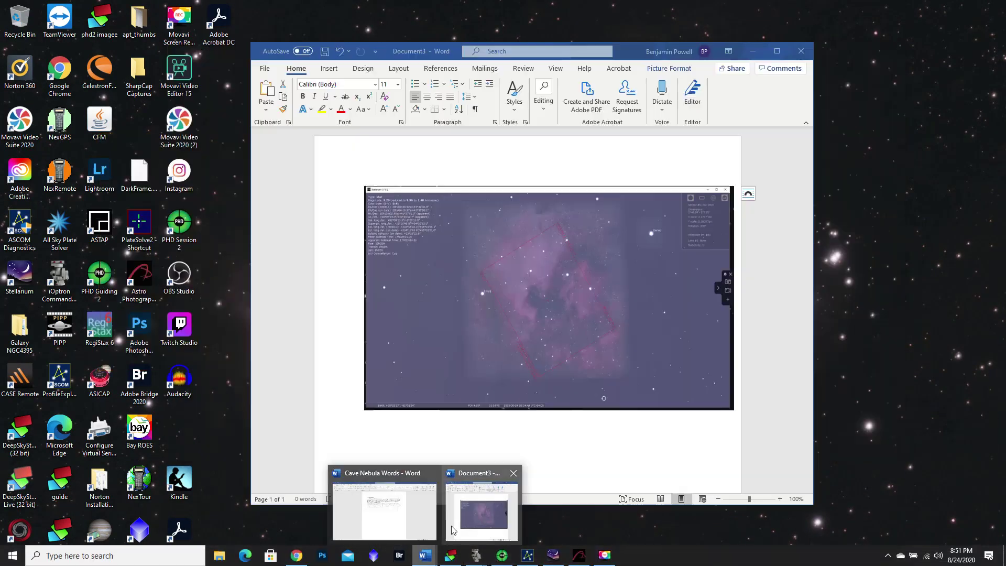
{"action": "left_click", "coordinate": [481, 511]}
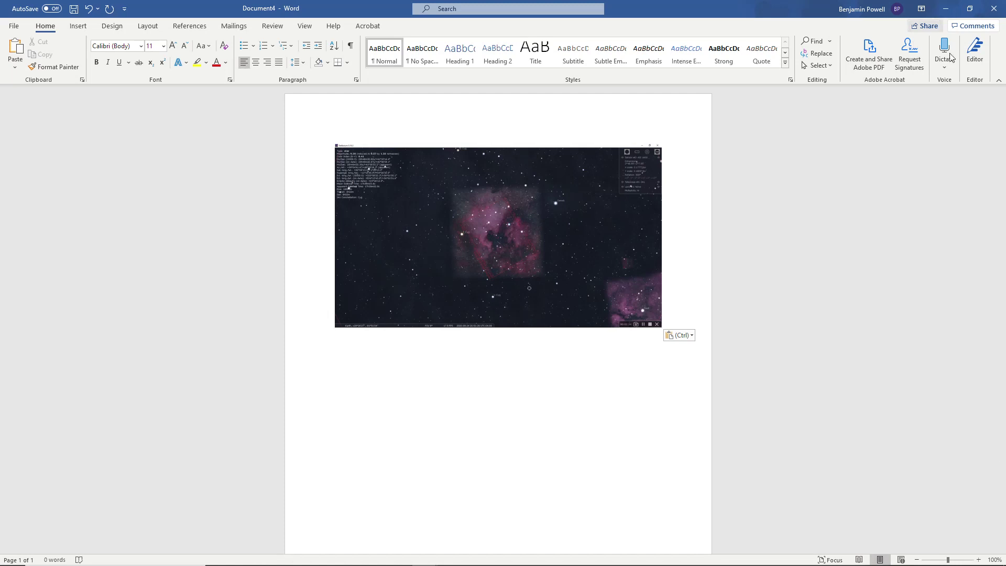
{"action": "left_click", "coordinate": [946, 9]}
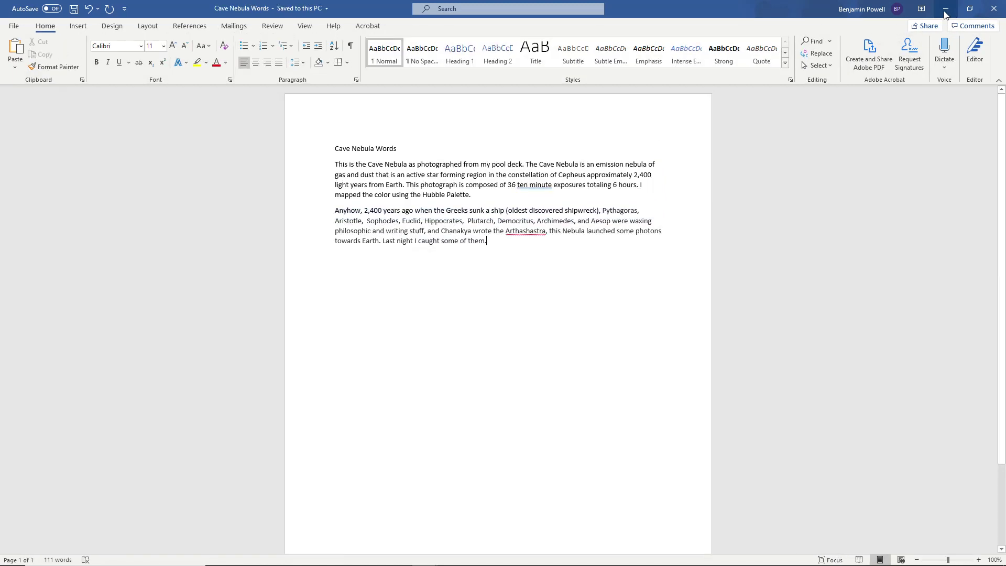
{"action": "left_click", "coordinate": [945, 9]}
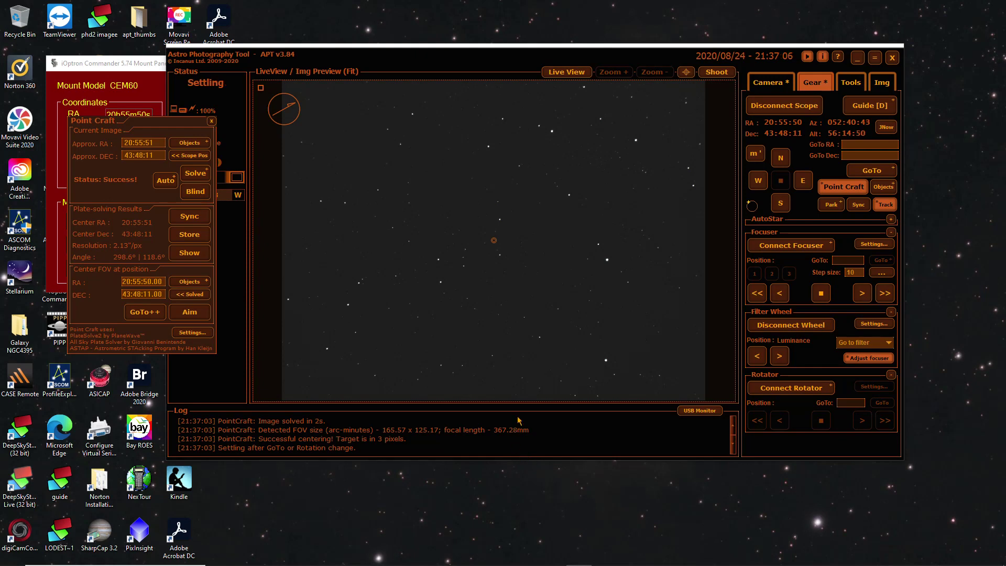
- Switch to PHD2 Guiding, loop guide exposures, select a guide star and start calibration and guiding on it
{"action": "mouse_move", "coordinate": [412, 561]}
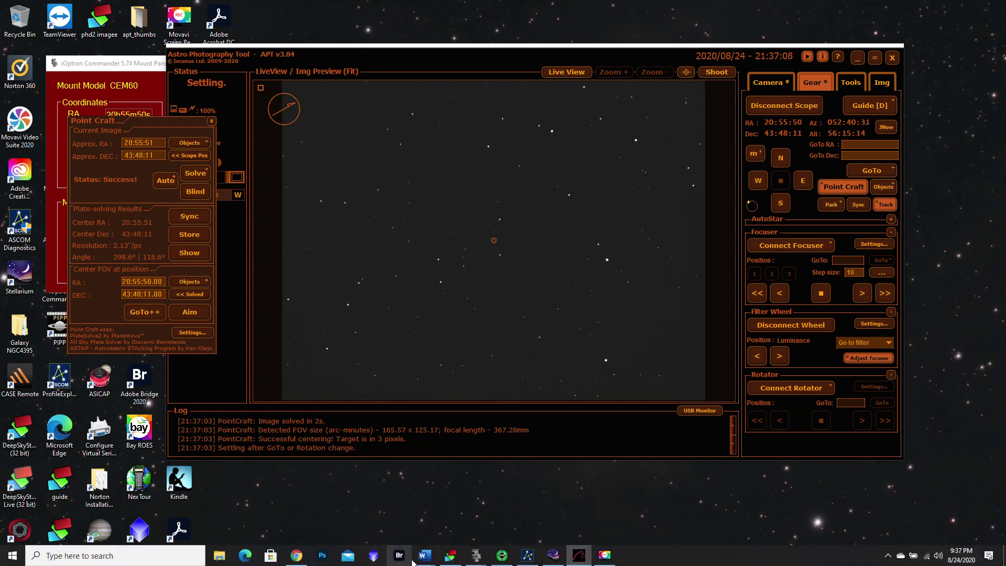
{"action": "left_click", "coordinate": [502, 555]}
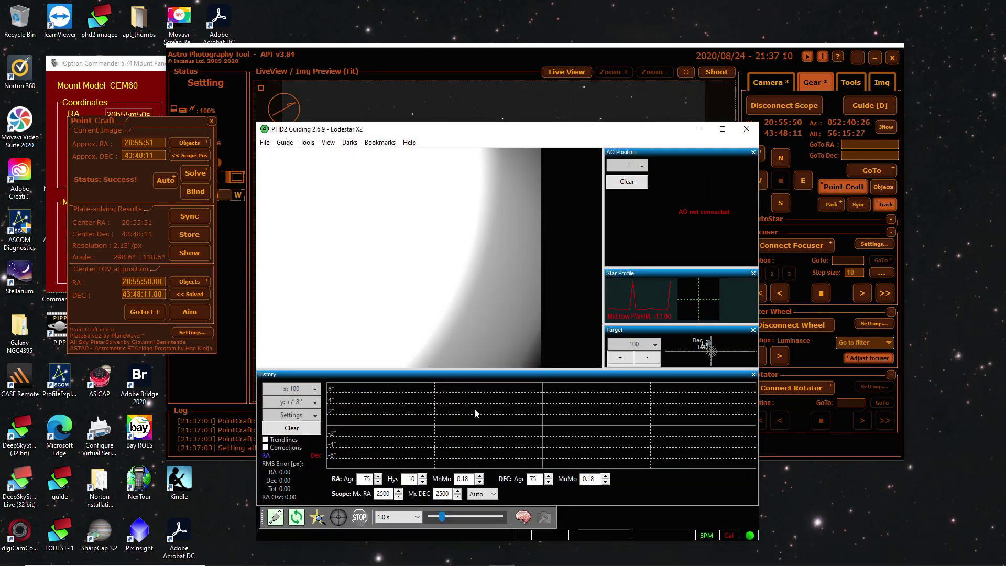
{"action": "left_click", "coordinate": [297, 518]}
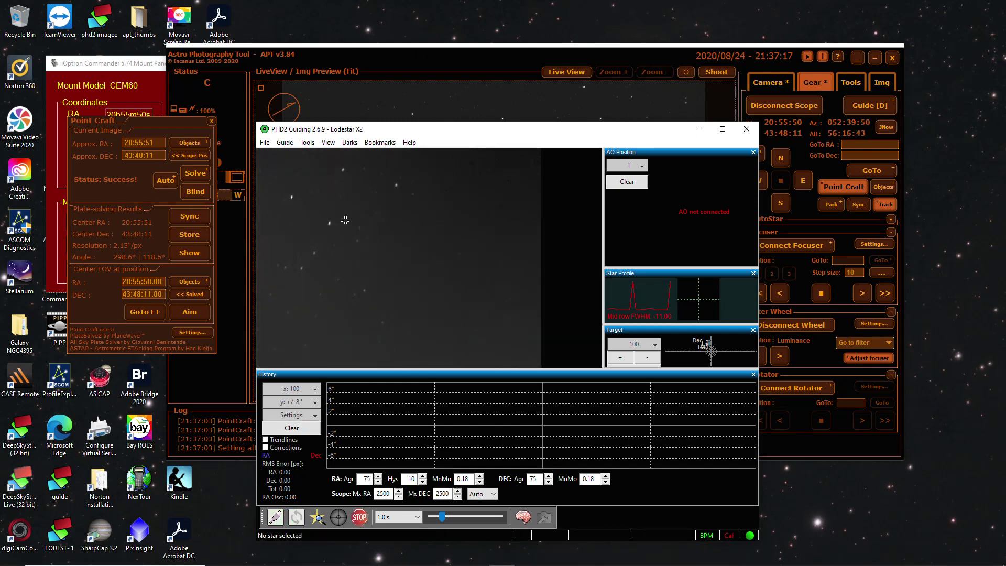
{"action": "left_click", "coordinate": [329, 223]}
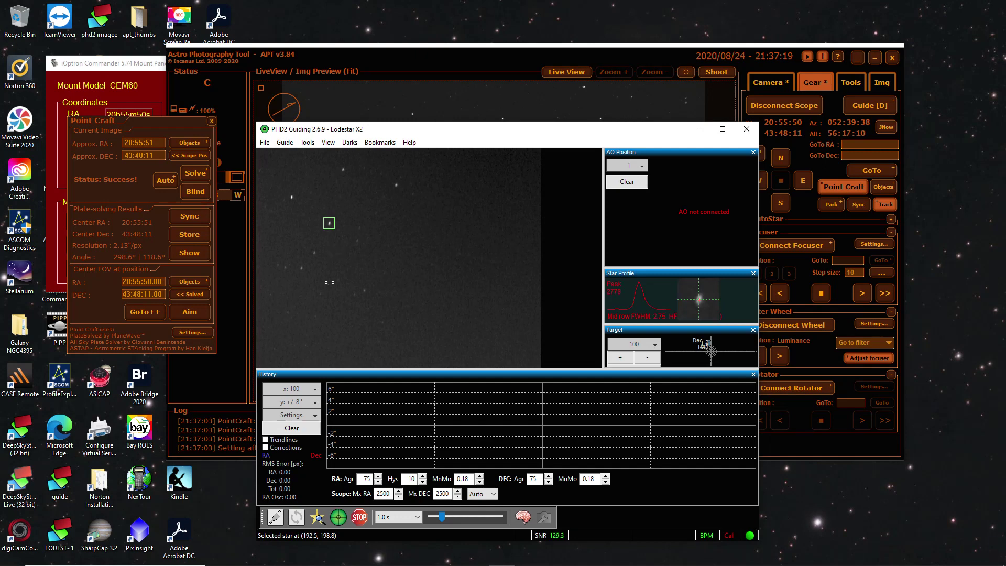
{"action": "left_click", "coordinate": [339, 516]}
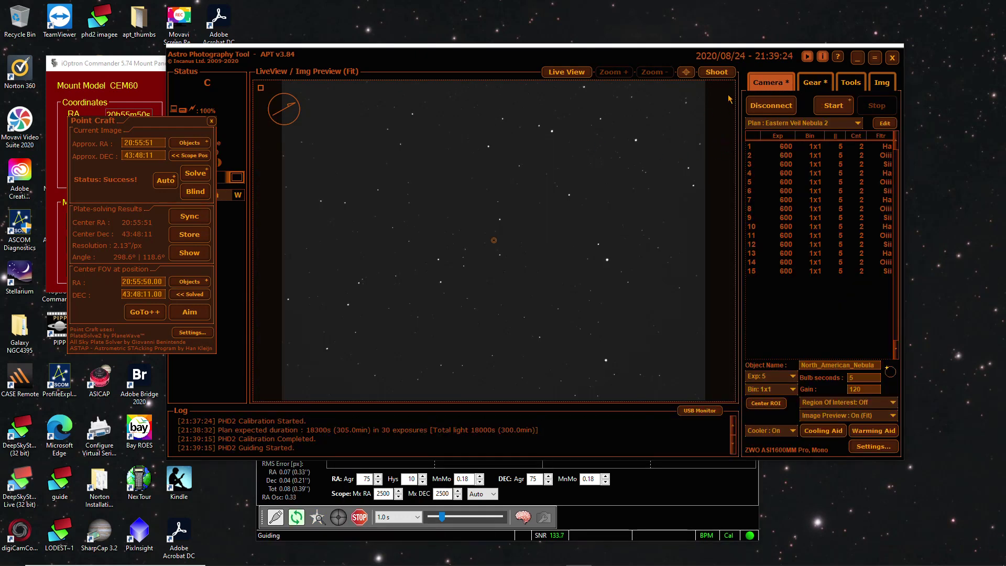
- Plate-solve a new 5-second exposure and sync the mount to the solved coordinates
{"action": "left_click", "coordinate": [716, 73]}
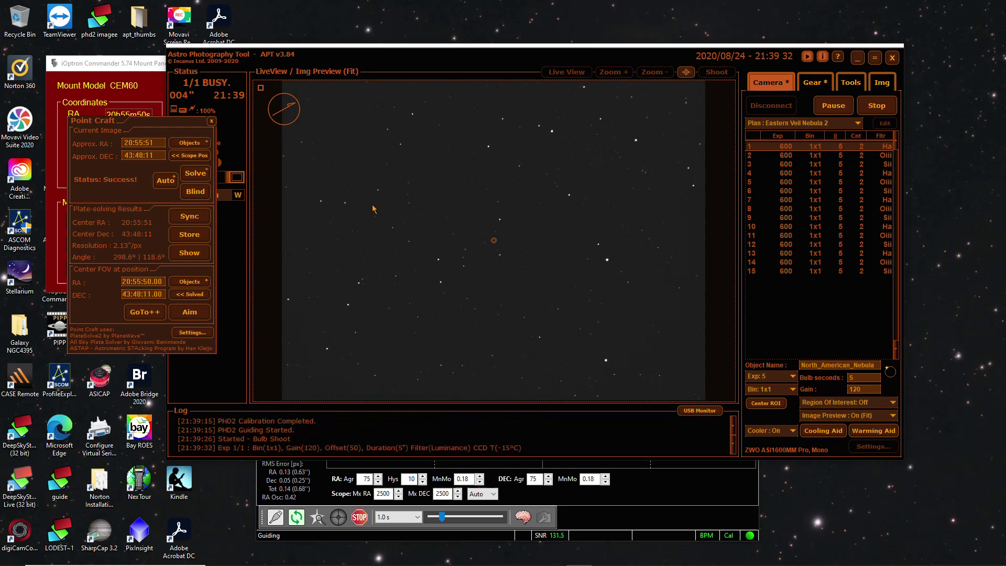
{"action": "left_click", "coordinate": [194, 175]}
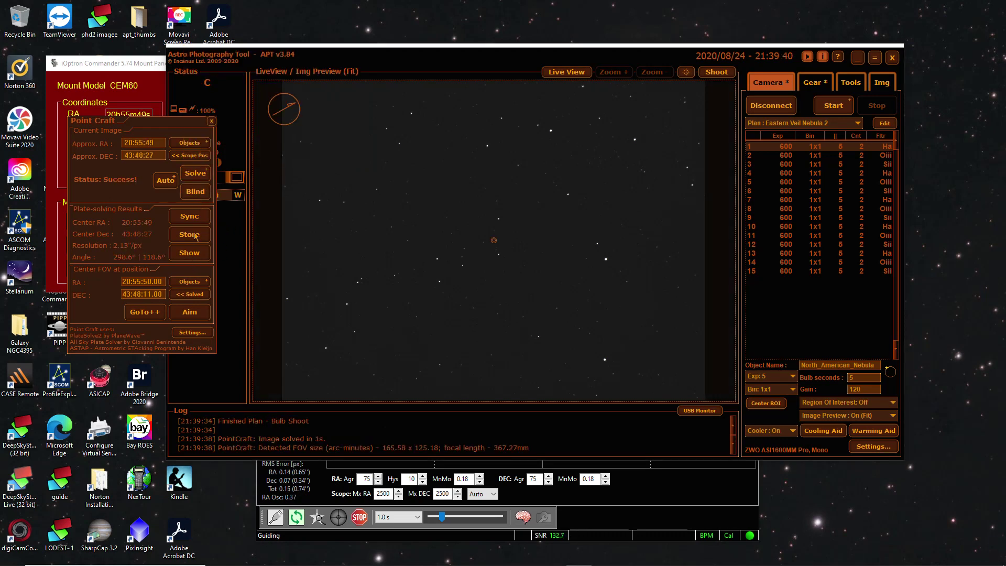
{"action": "left_click", "coordinate": [197, 218]}
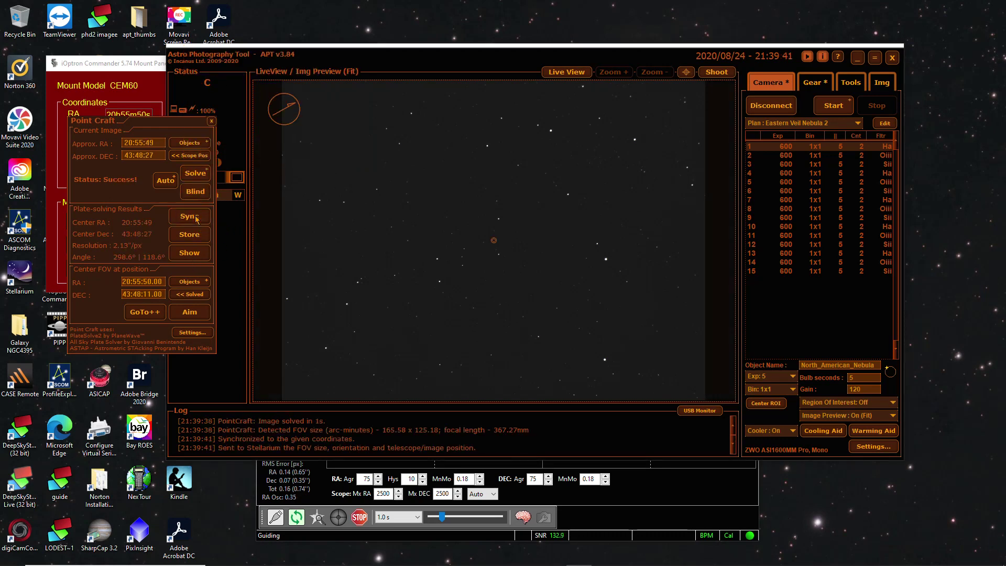
- Send the solved field of view and camera angle to Stellarium and inspect the current framing of the nebula
{"action": "left_click", "coordinate": [190, 254]}
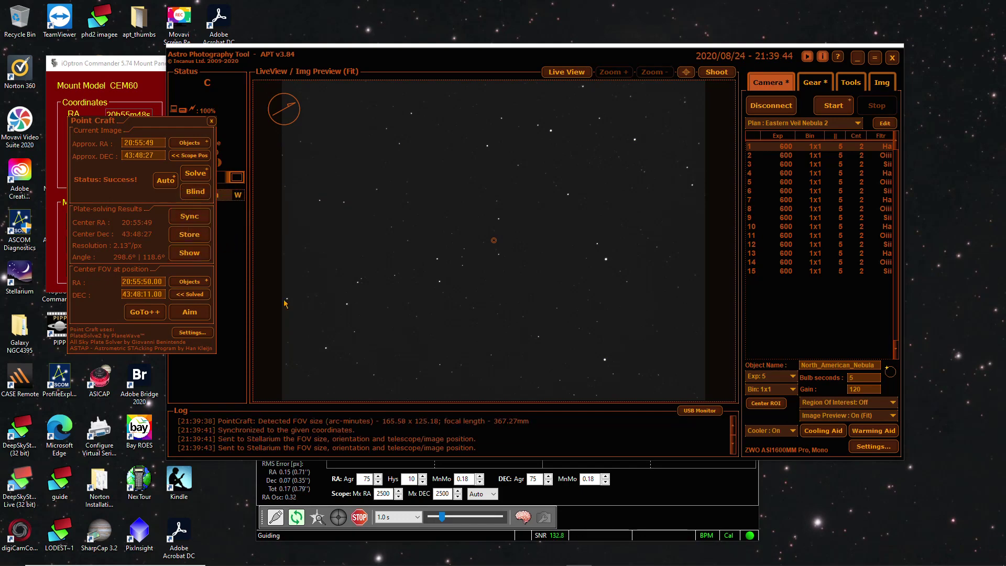
{"action": "mouse_move", "coordinate": [554, 561]}
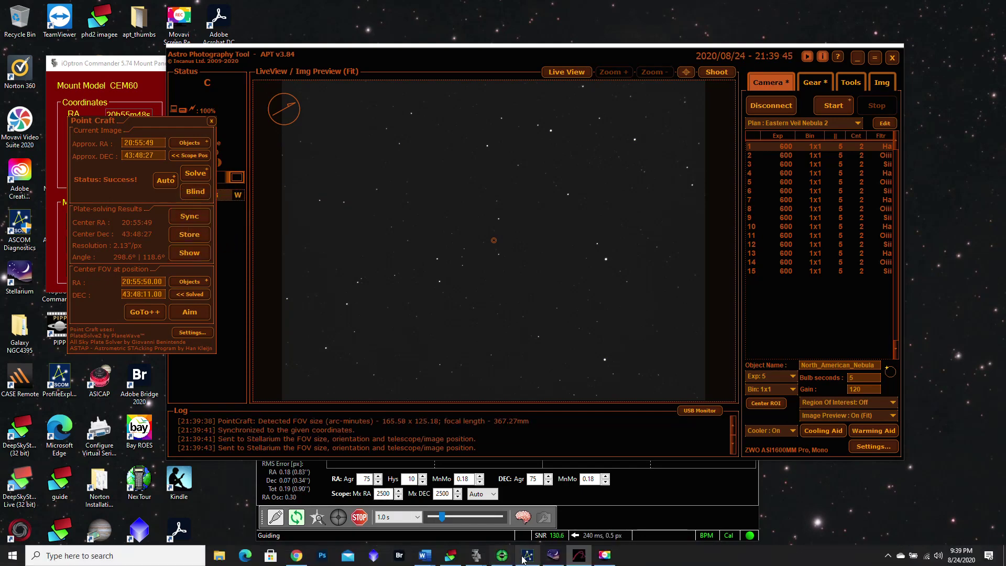
{"action": "left_click", "coordinate": [554, 562]}
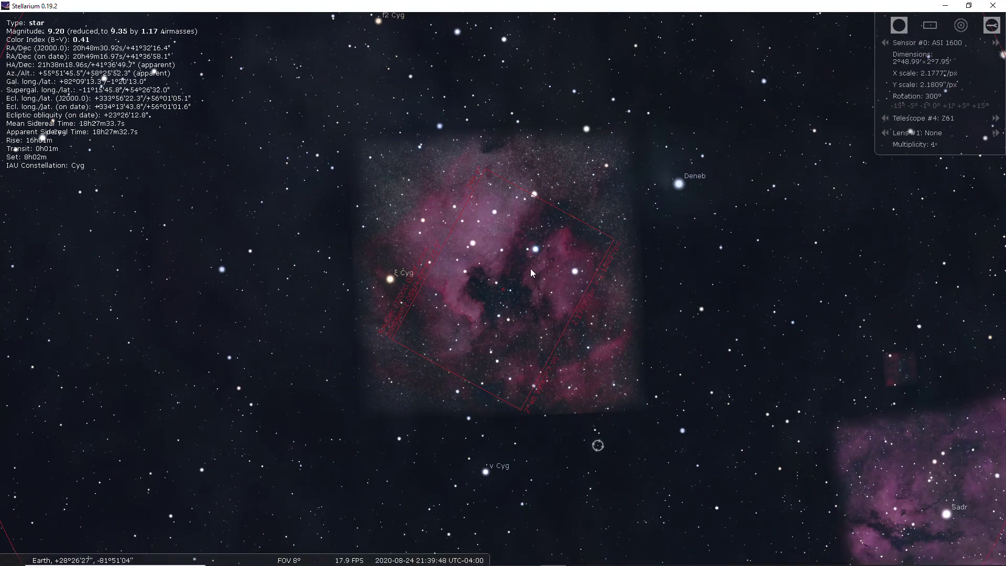
- Bring up Document3 in Word with the reference framing screenshot and compare it with the current framing in Stellarium
{"action": "mouse_move", "coordinate": [579, 563]}
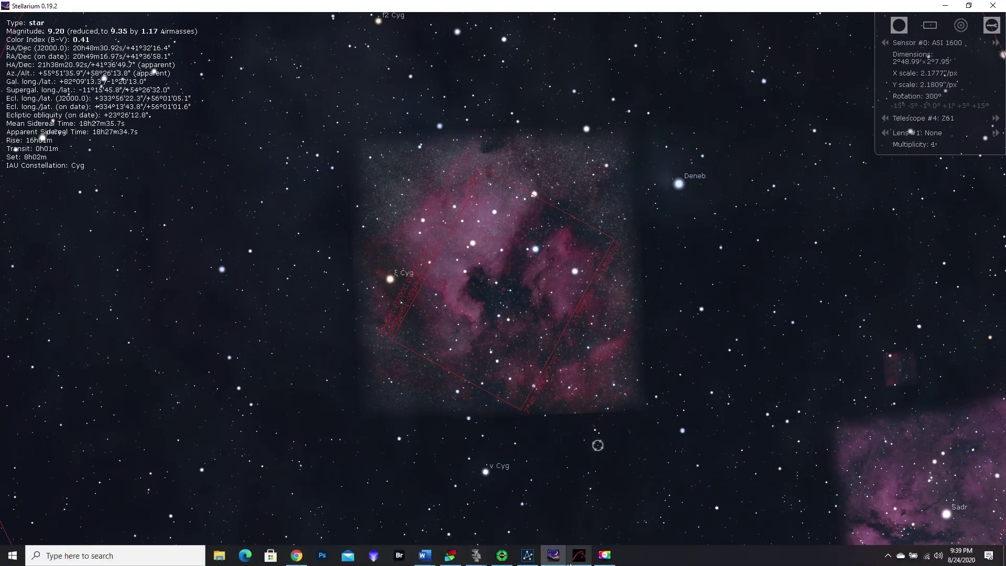
{"action": "mouse_move", "coordinate": [427, 560]}
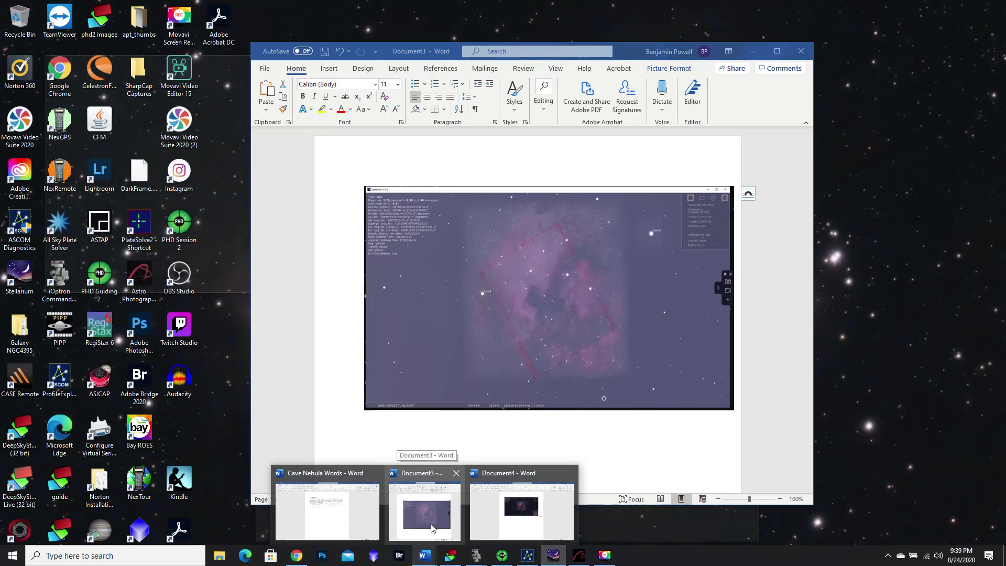
{"action": "left_click", "coordinate": [432, 527]}
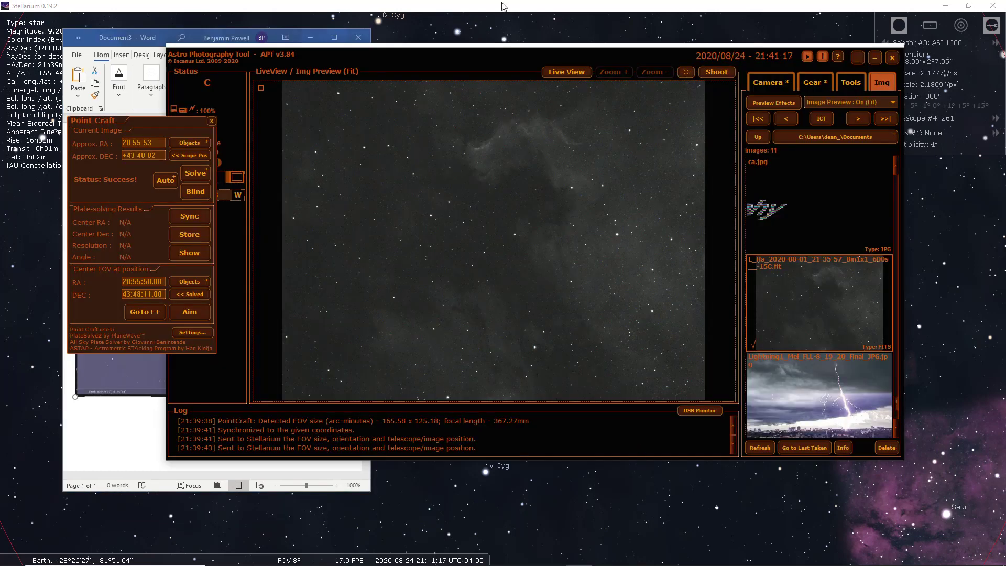
{"action": "left_click", "coordinate": [370, 7]}
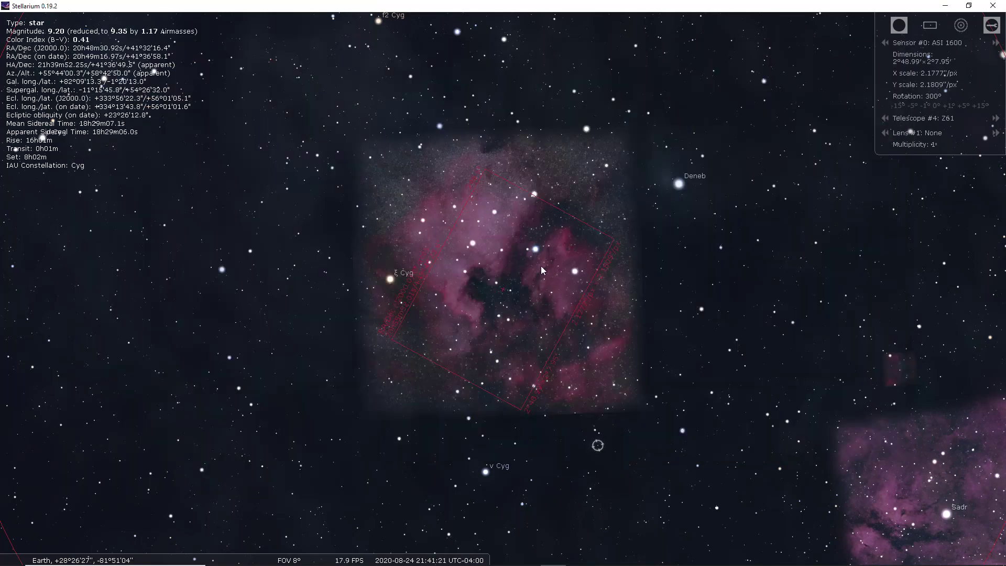
- Return to Astro Photography Tool, plate-solve another 5-second exposure and show its framing in Stellarium
{"action": "mouse_move", "coordinate": [581, 564]}
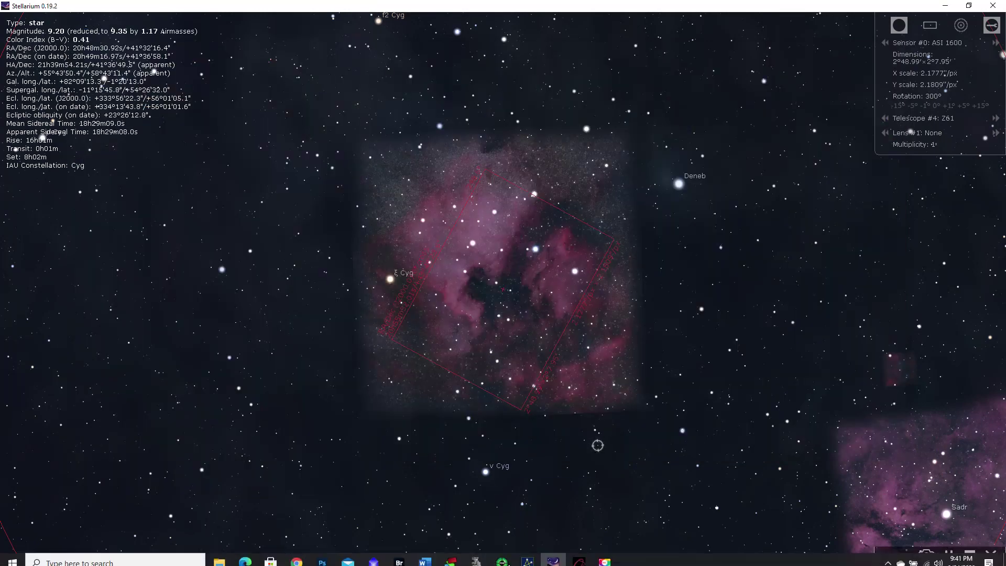
{"action": "key", "text": "alt+Tab"}
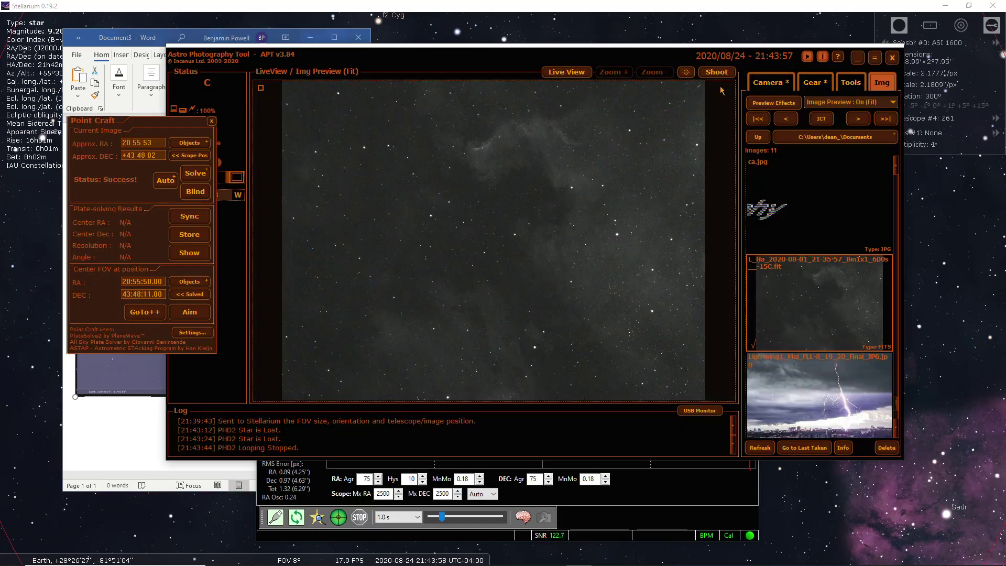
{"action": "left_click", "coordinate": [718, 74]}
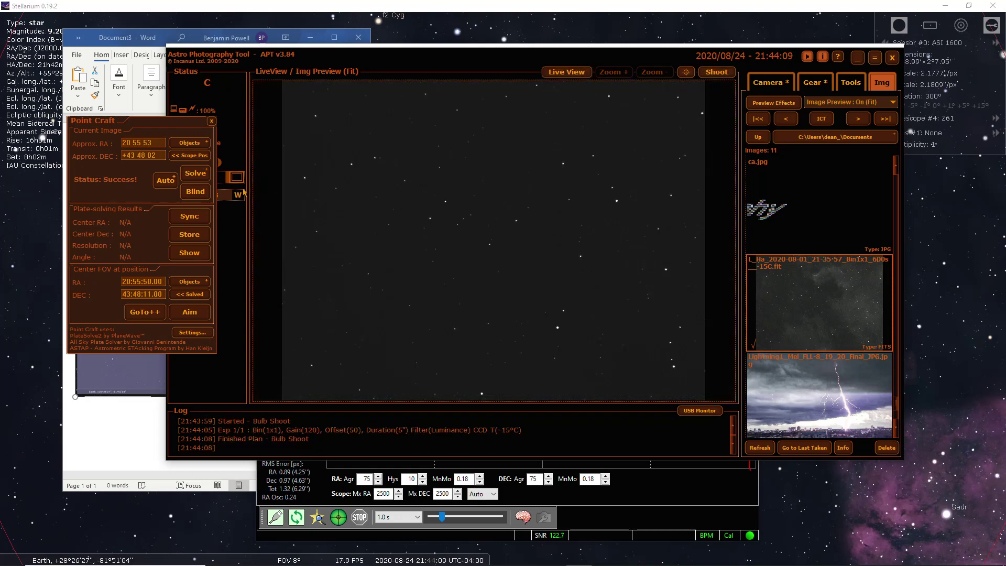
{"action": "left_click", "coordinate": [197, 176]}
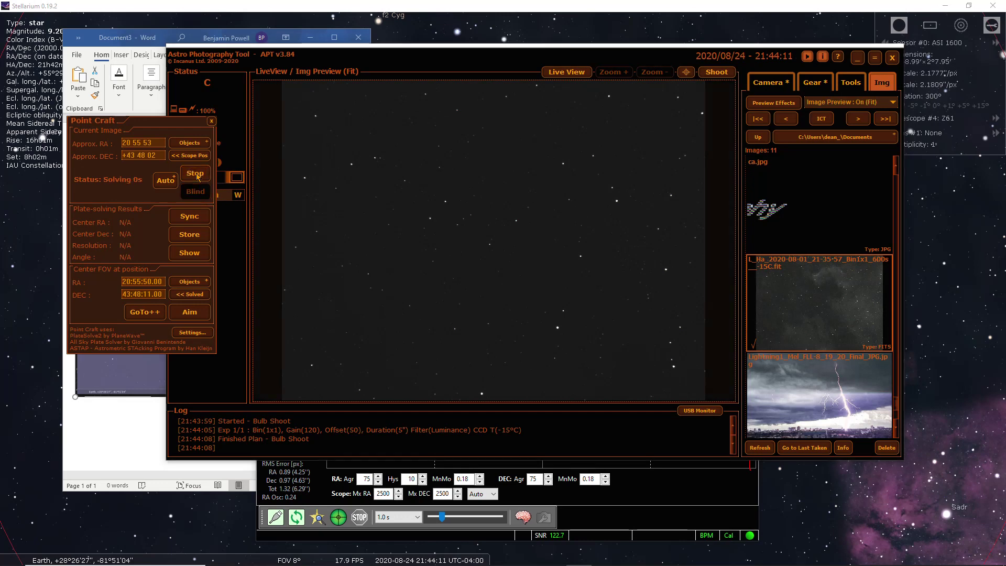
{"action": "left_click", "coordinate": [197, 313]}
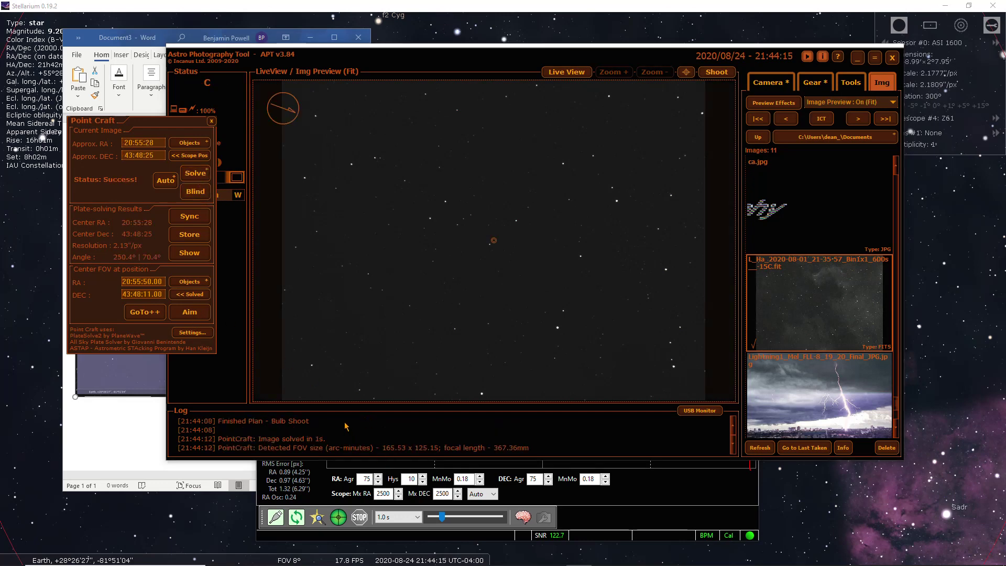
{"action": "left_click", "coordinate": [187, 254]}
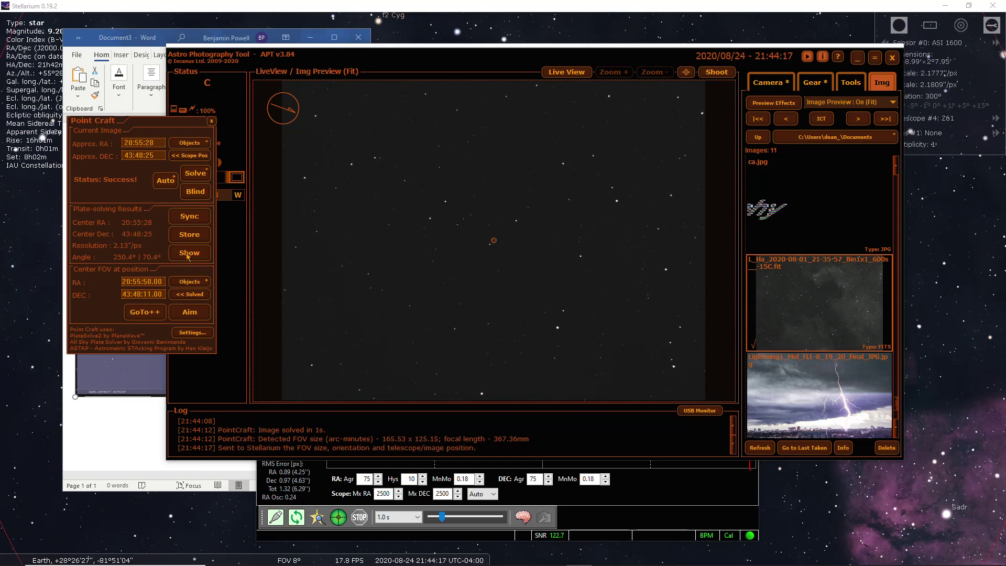
{"action": "left_click", "coordinate": [501, 13]}
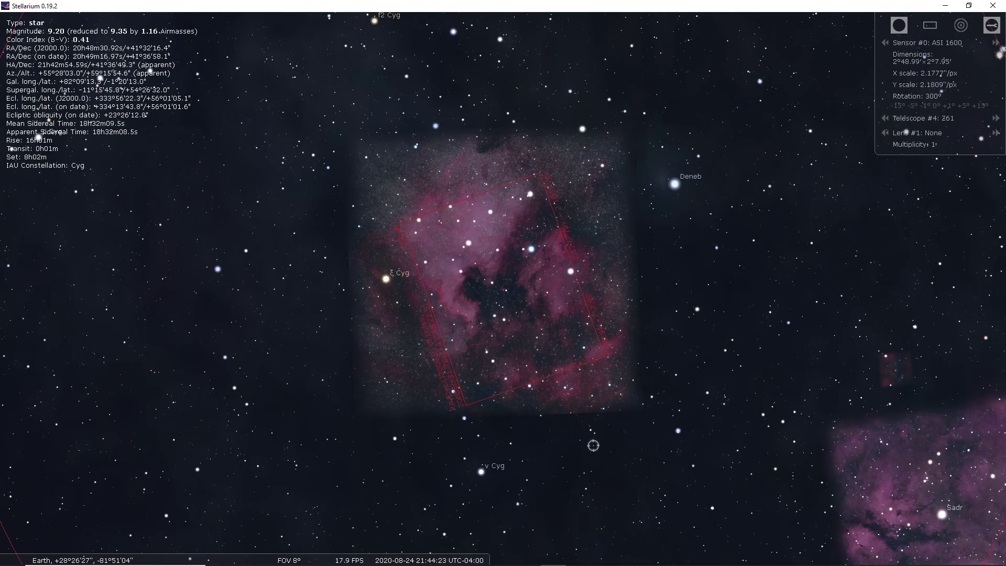
- Bring up Document3 in Word to compare its reference screenshot with the current Stellarium framing, and minimize the document when done
{"action": "mouse_move", "coordinate": [477, 563]}
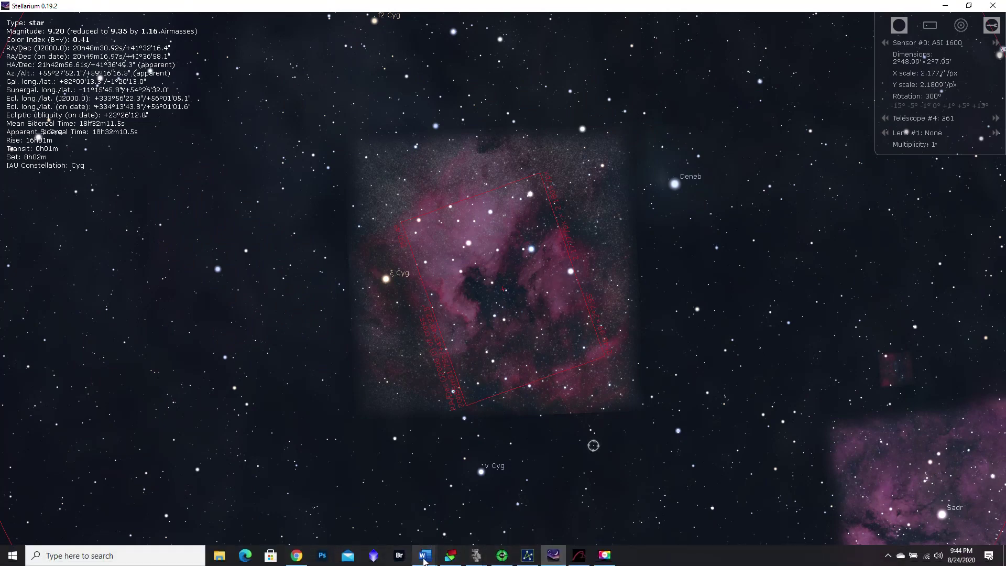
{"action": "mouse_move", "coordinate": [425, 561]}
{"action": "left_click", "coordinate": [433, 535]}
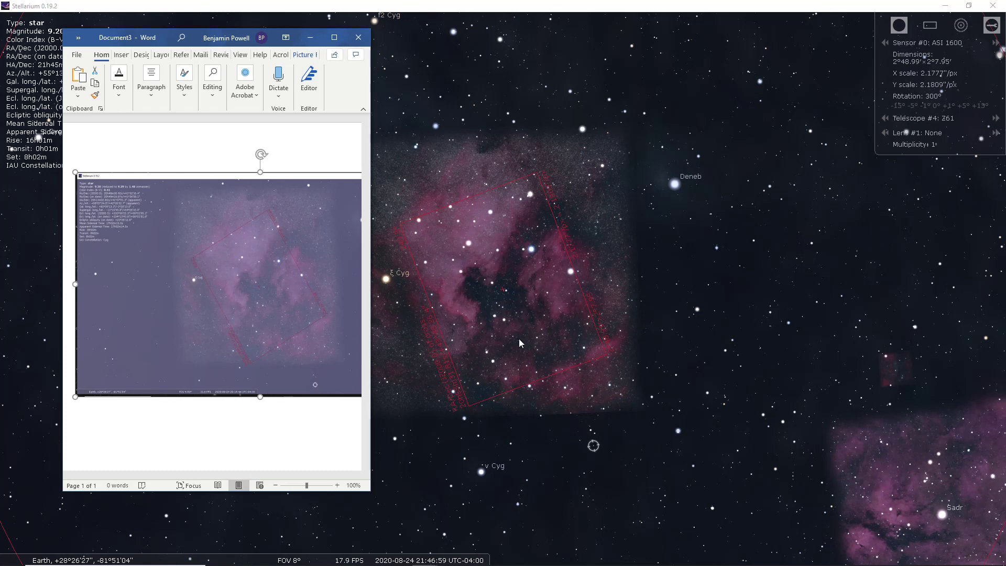
{"action": "mouse_move", "coordinate": [525, 560]}
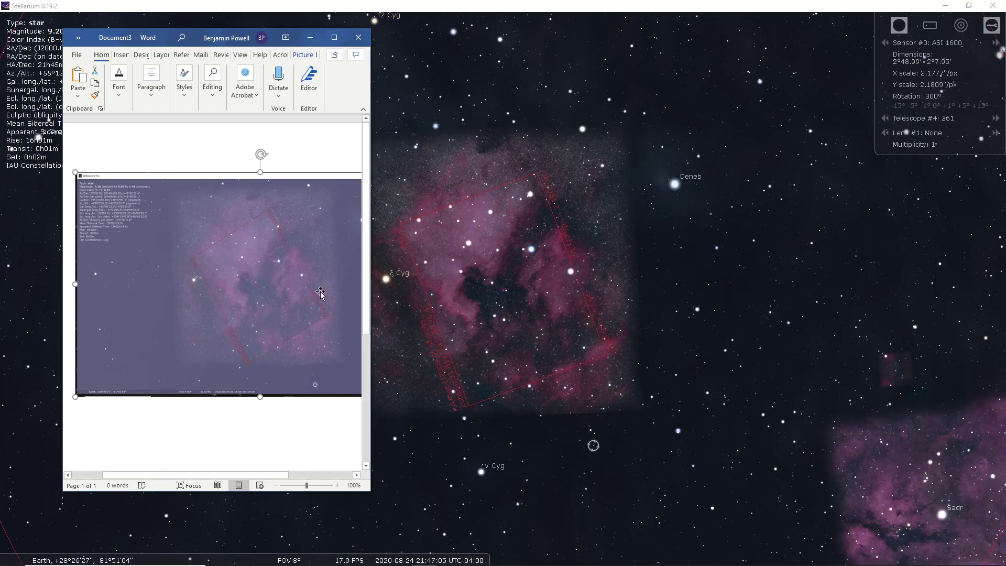
{"action": "left_click", "coordinate": [311, 41]}
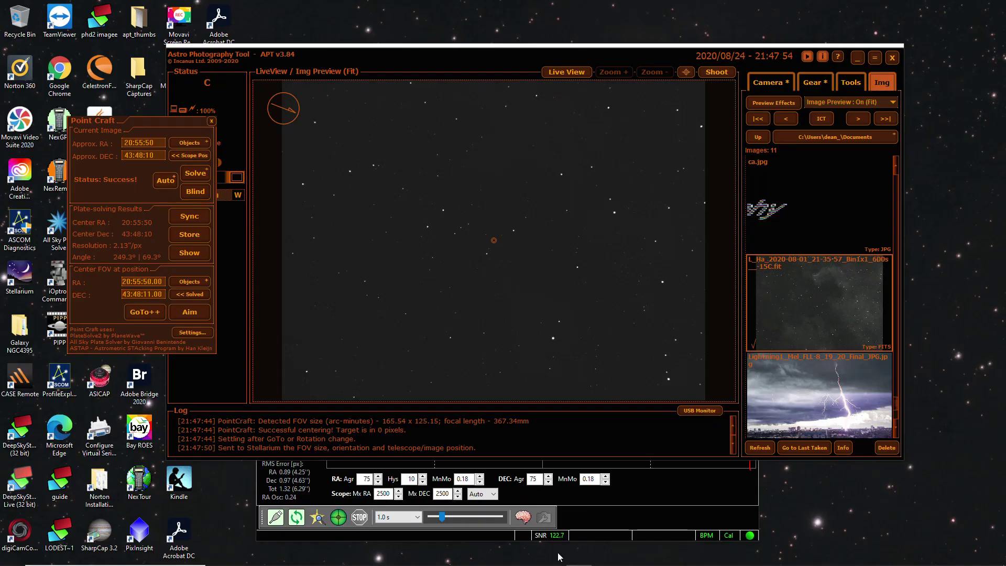
- Switch to PHD2 Guiding, loop guide camera exposures, select the lower star of the close pair as guide star and start guiding
{"action": "left_click", "coordinate": [590, 527]}
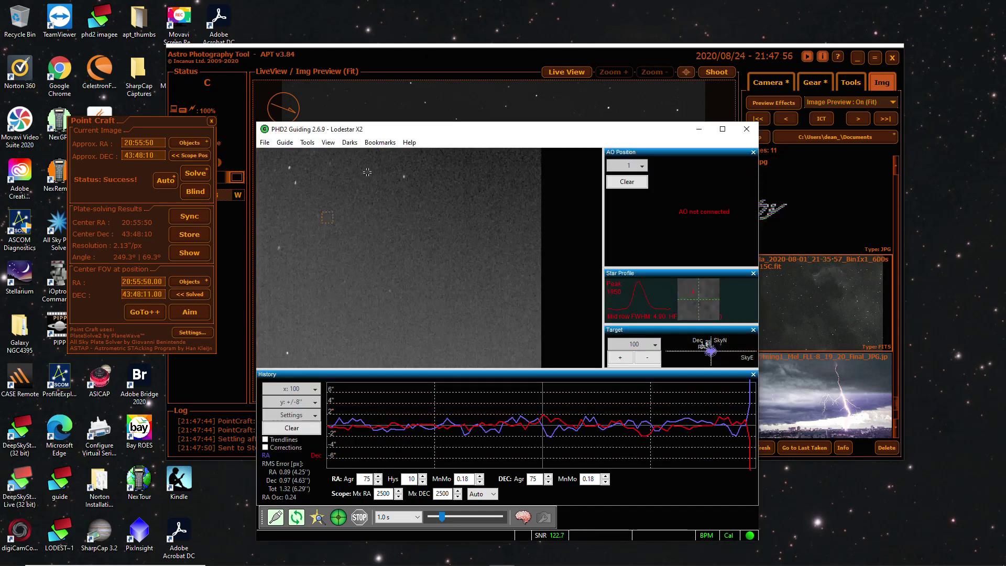
{"action": "left_click", "coordinate": [297, 517]}
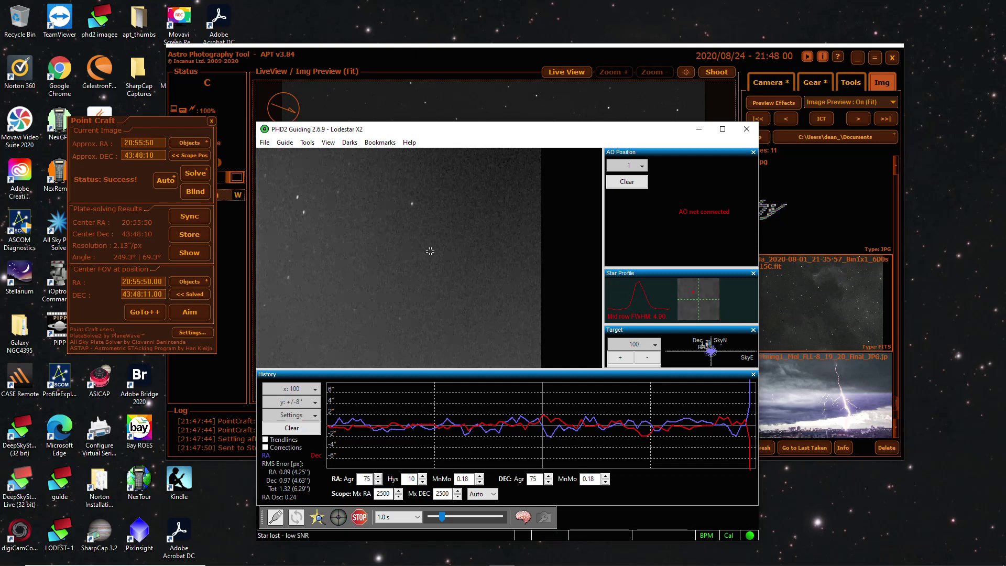
{"action": "left_click", "coordinate": [303, 212]}
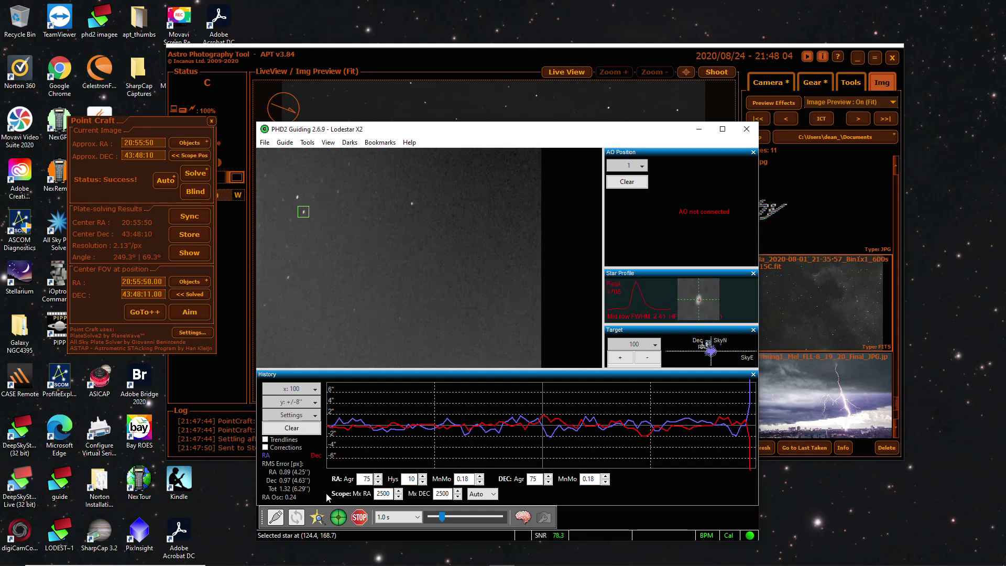
{"action": "left_click", "coordinate": [338, 517]}
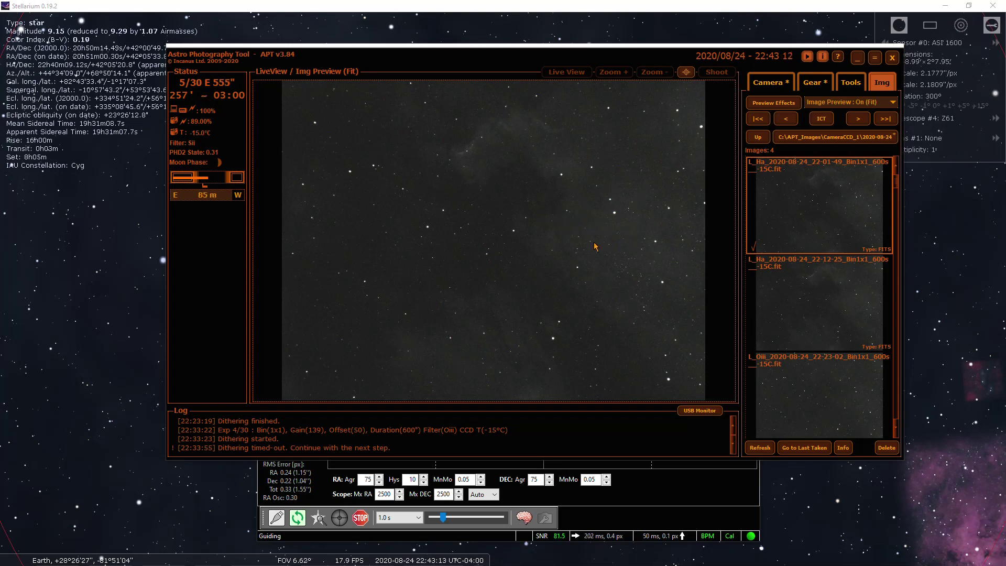
- In Astro Photography Tool, preview the captured 600-second Oiii exposures from 22-23-02 and 22-33-24
{"action": "scroll", "coordinate": [835, 338], "scroll_direction": "down", "scroll_amount": 1}
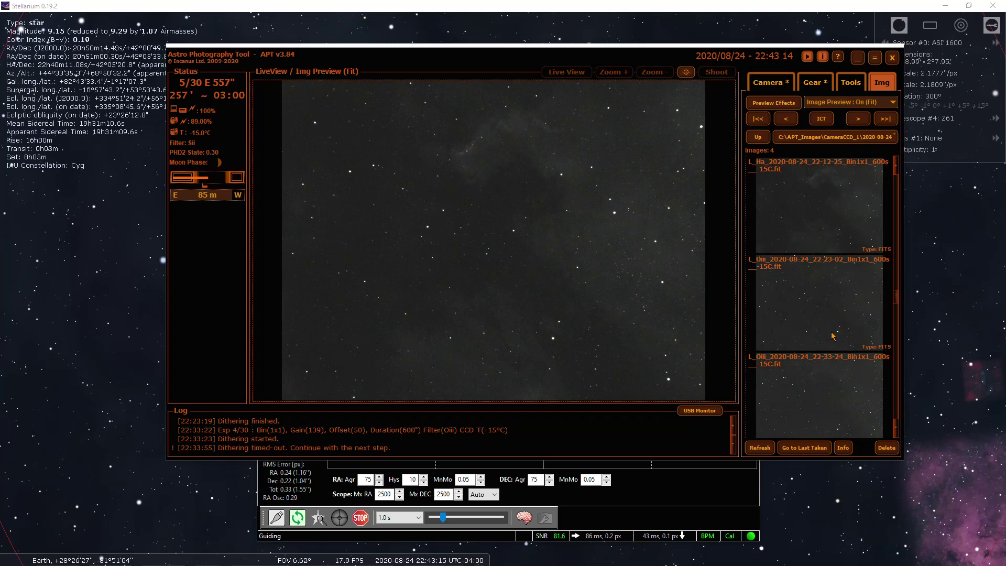
{"action": "left_click", "coordinate": [820, 319]}
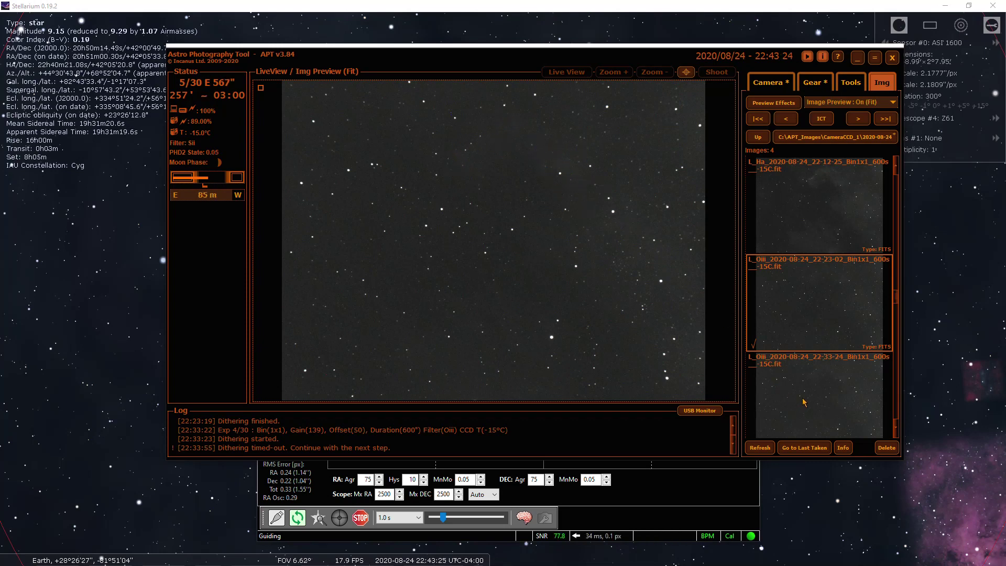
{"action": "scroll", "coordinate": [804, 402], "scroll_direction": "down", "scroll_amount": 1}
{"action": "left_click", "coordinate": [816, 329]}
{"action": "left_click", "coordinate": [851, 402]}
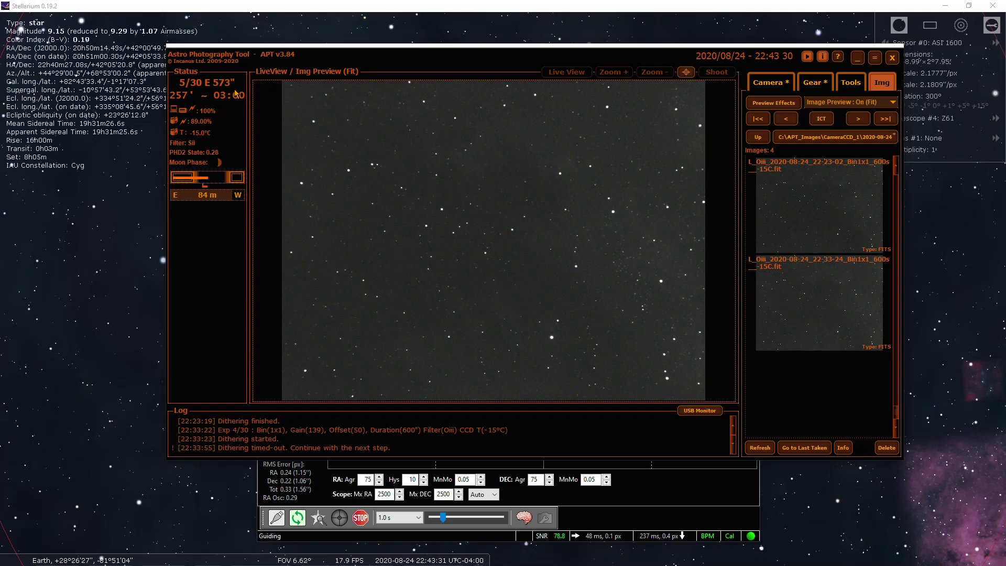